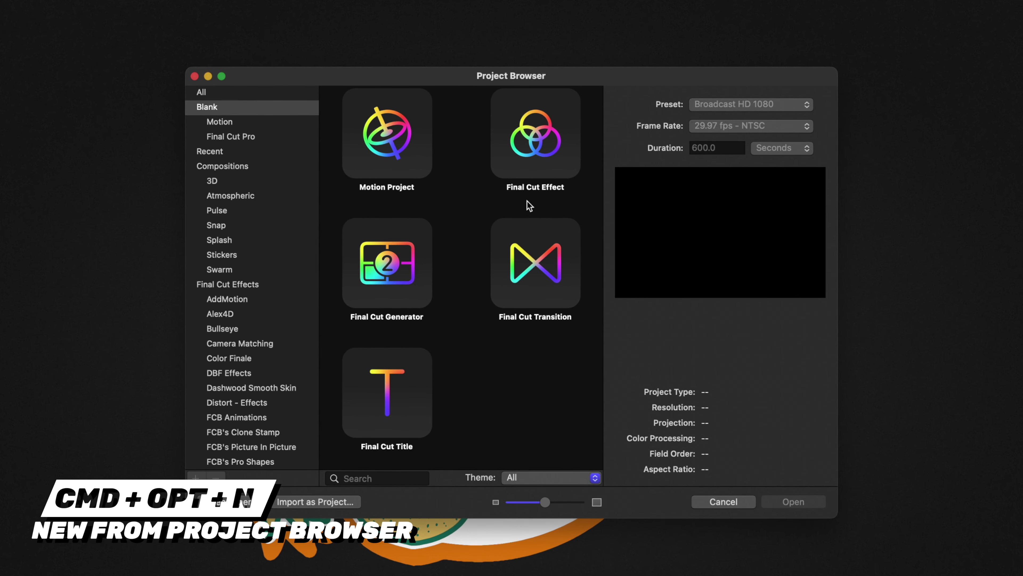
Step: Create a new Final Cut Effect project from the Project Browser's Final Cut Effect tile
left_click(531, 151)
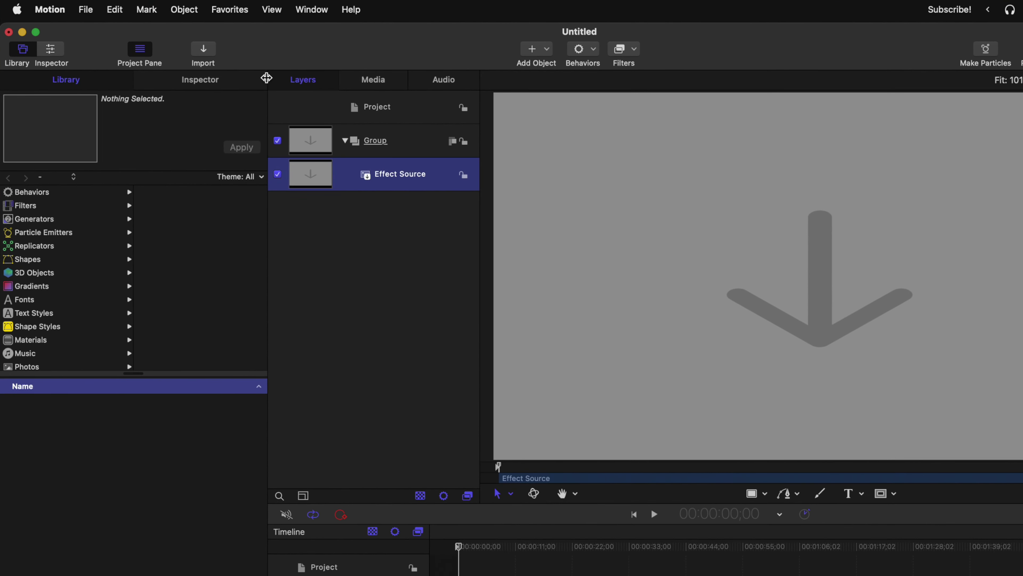
Step: Add an Oscillate parameter behavior to the Effect Source's Position Y and play to preview the bobbing
left_click(217, 85)
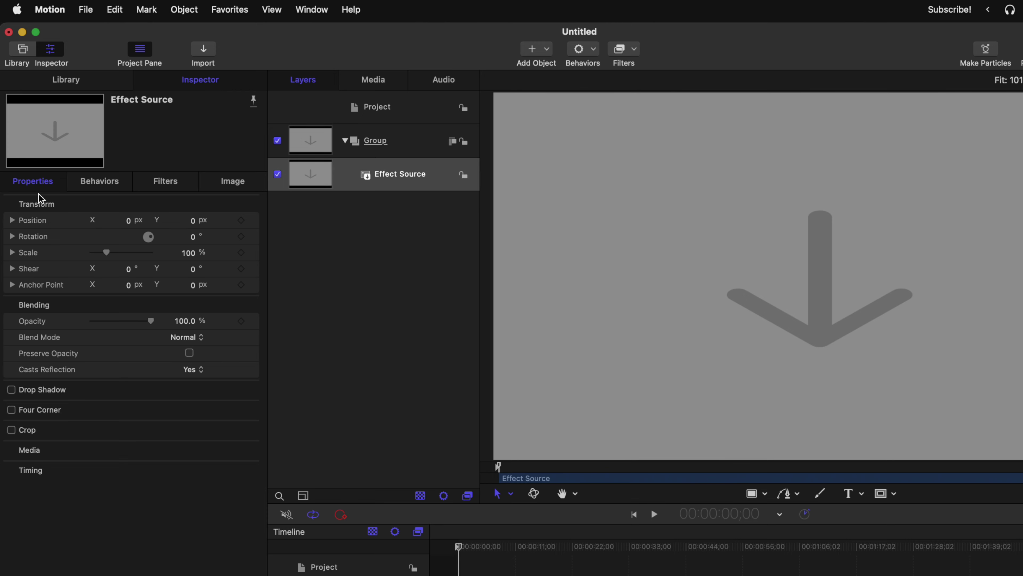
left_click(13, 220)
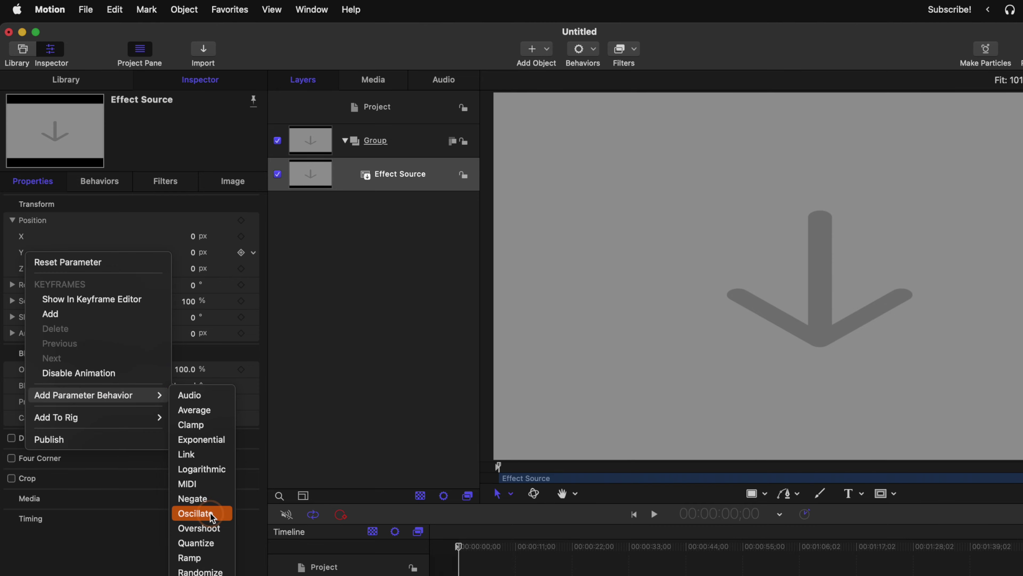
left_click(213, 514)
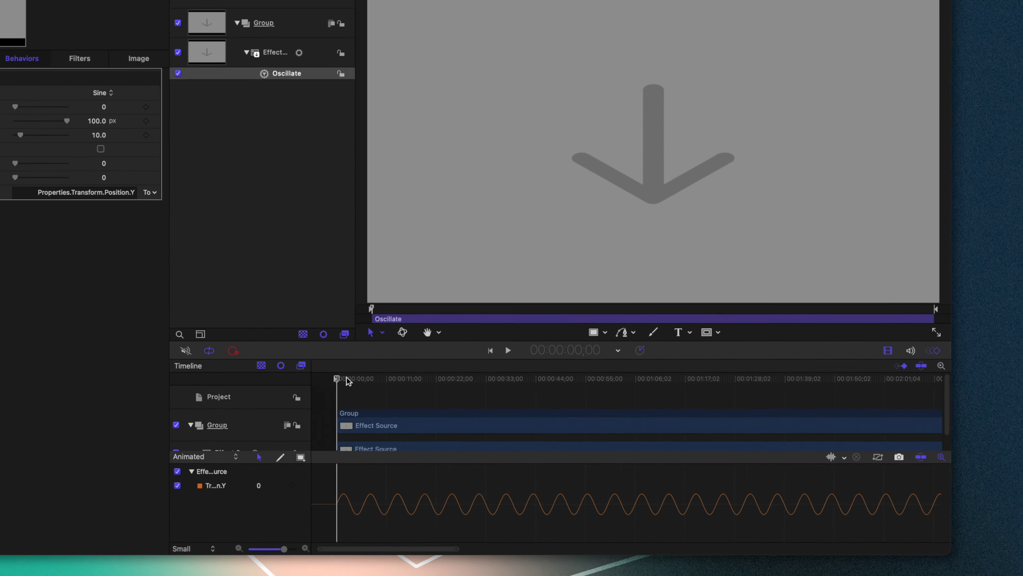
key("space")
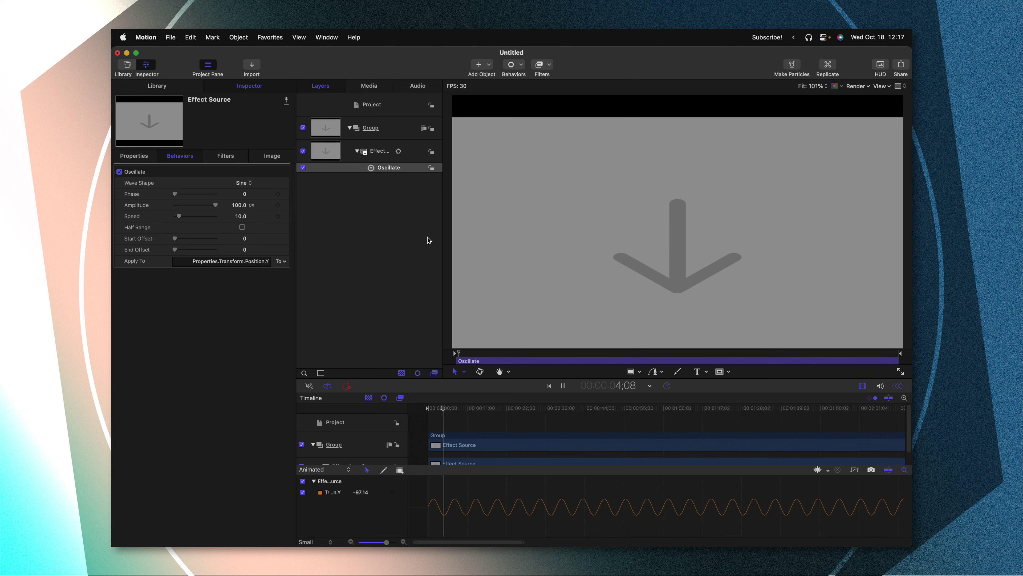
Step: Set the Oscillate behavior to Amplitude 100 px, Speed 48 and Phase 0, then preview playback
key("space")
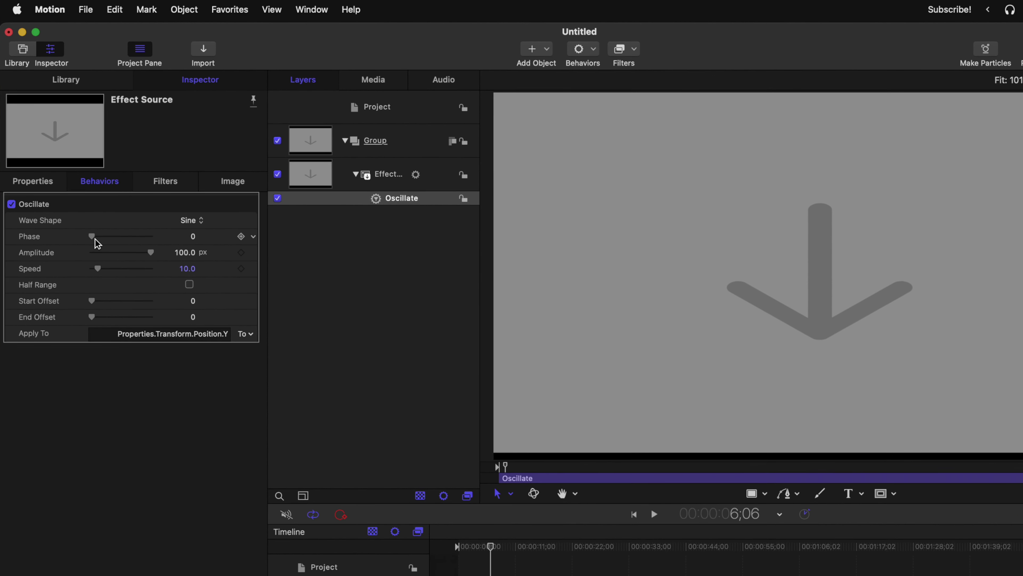
left_click_drag(171, 196, 180, 196)
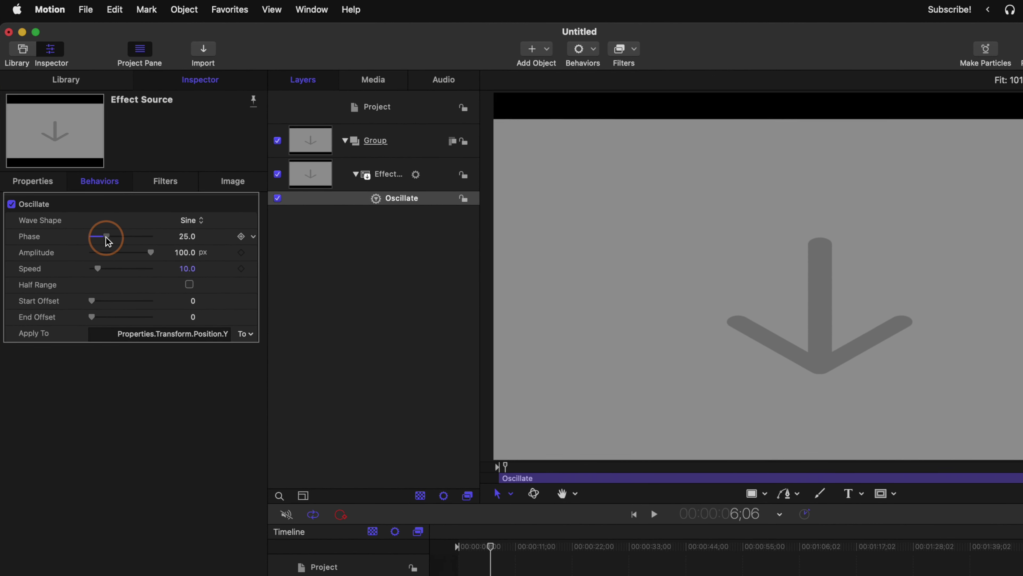
left_click_drag(108, 241, 110, 241)
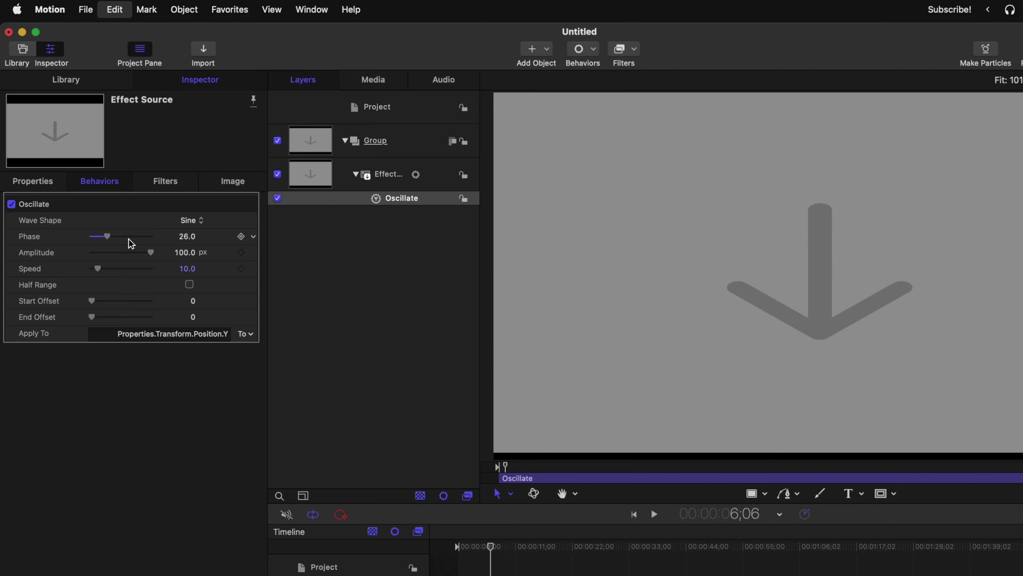
left_click(186, 254)
type("100")
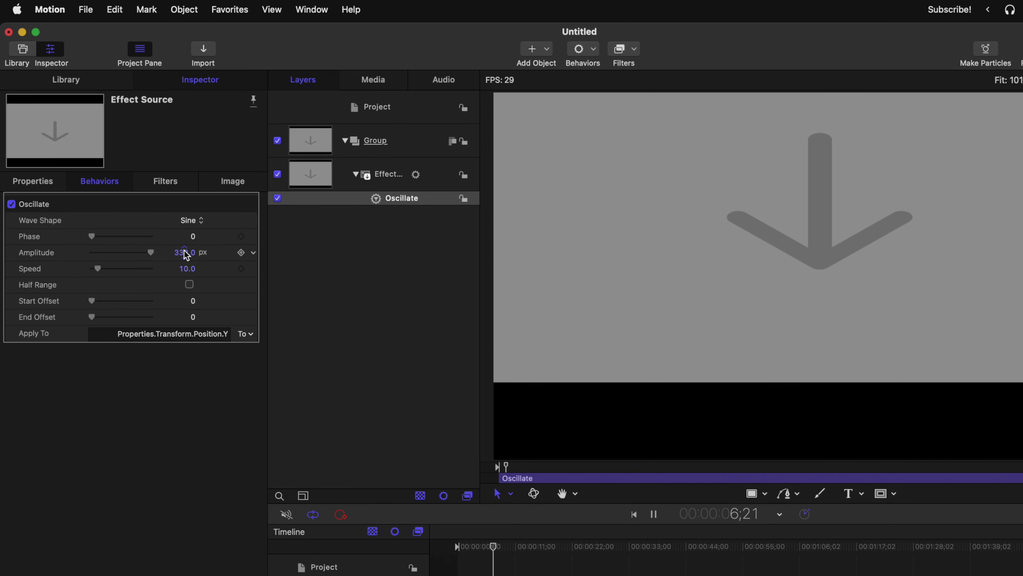
key("Return")
left_click_drag(190, 274, 192, 283)
key("space")
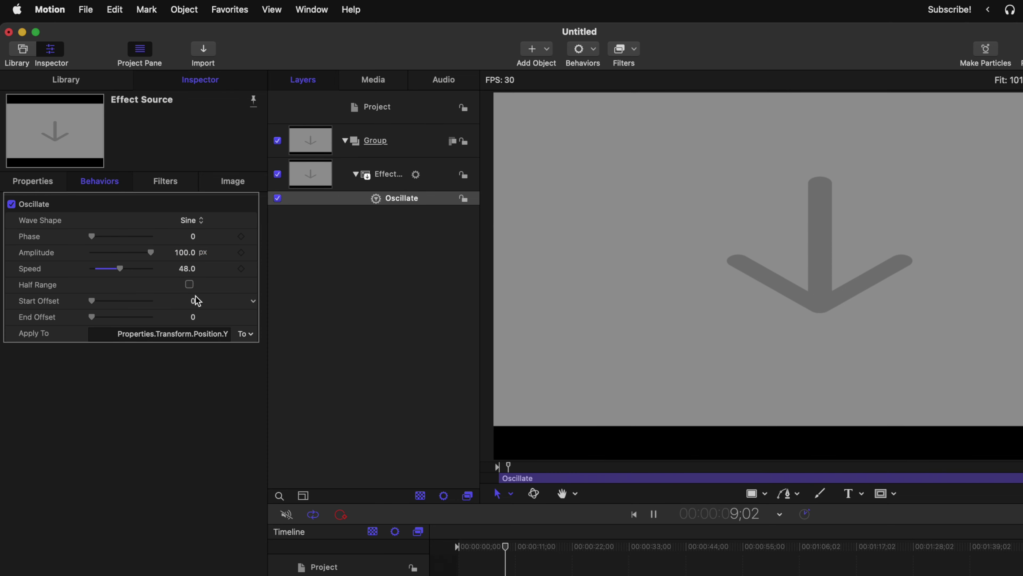
key("space")
key("space")
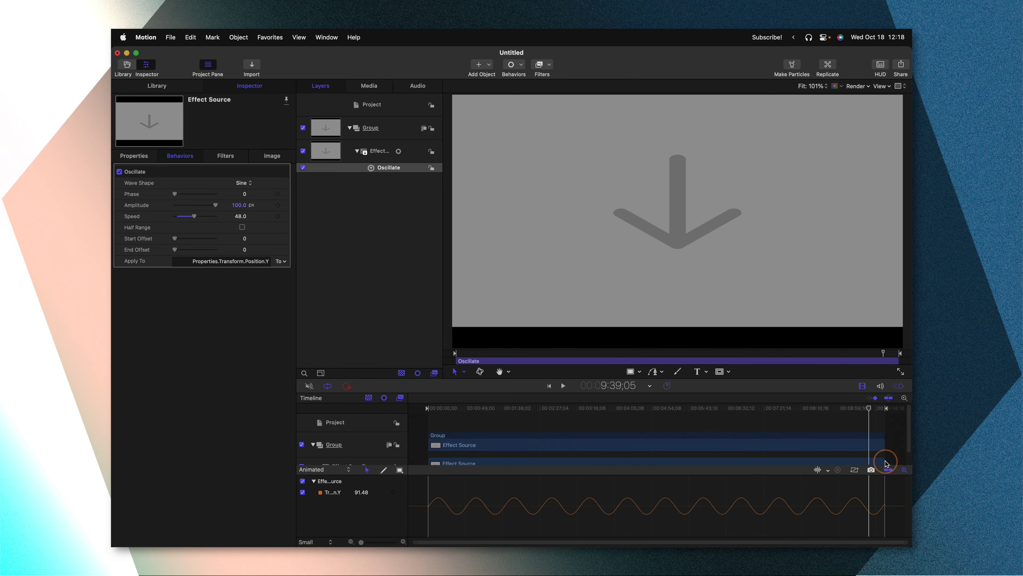
Step: Add a Project Loop End marker at 10:00;17 and bring up the Final Cut template publish dialog
left_click(902, 468)
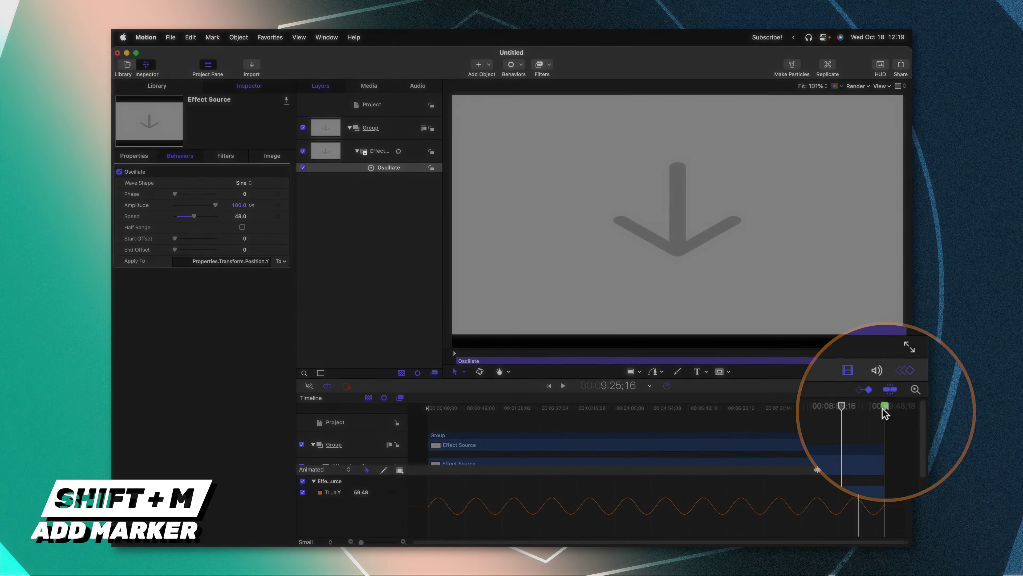
right_click(883, 408)
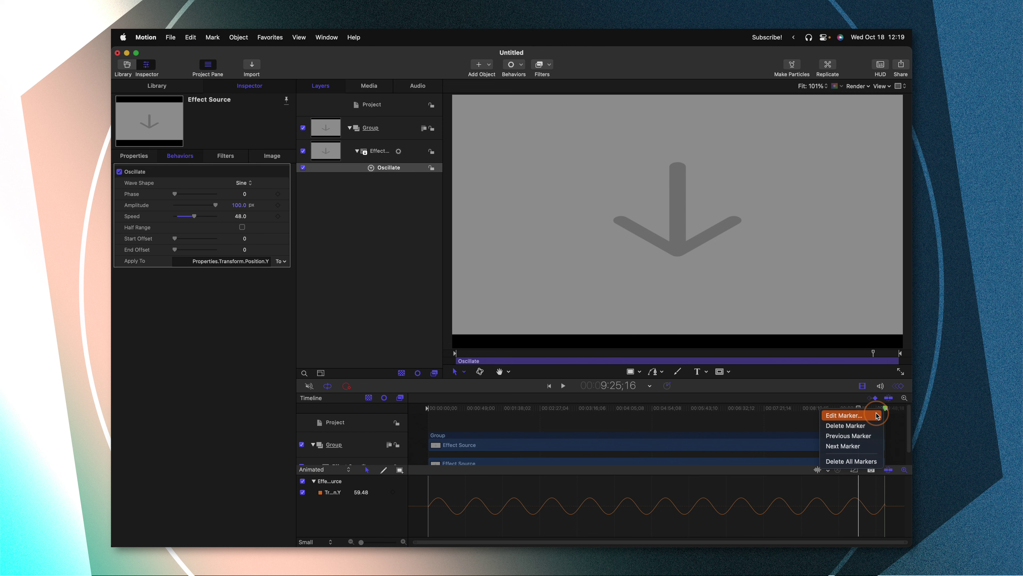
left_click(878, 415)
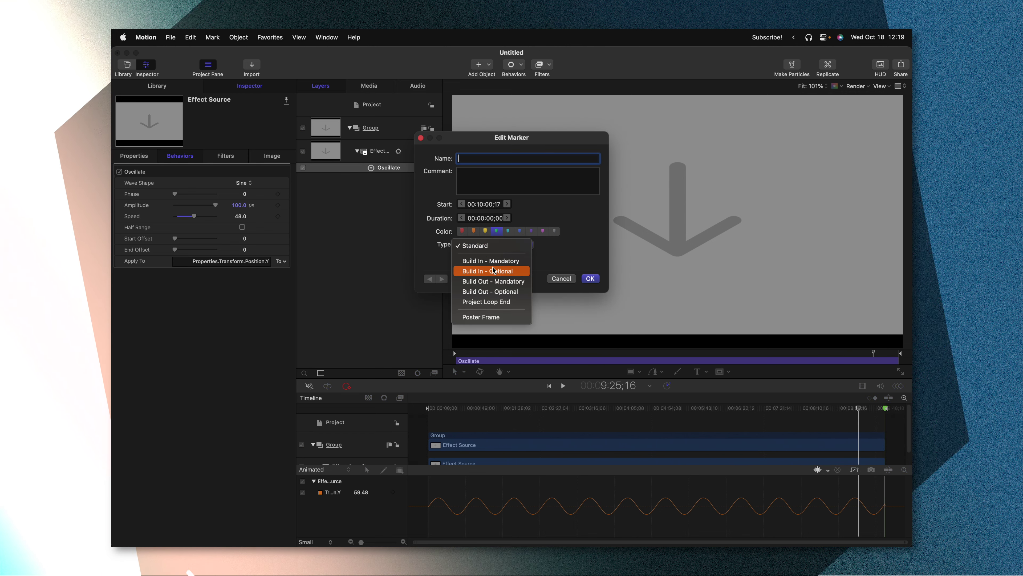
left_click(487, 301)
left_click(590, 279)
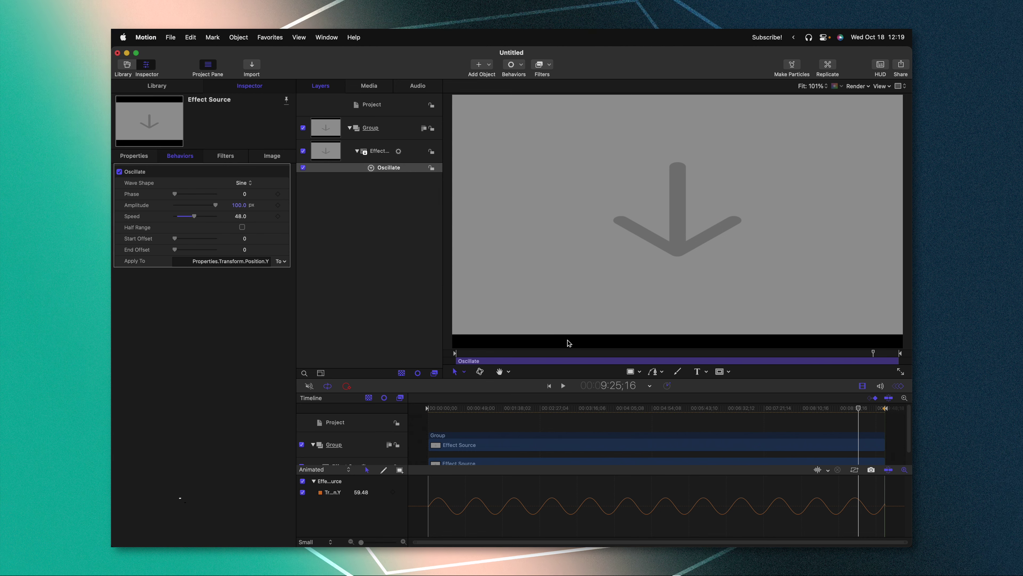
key("super+s")
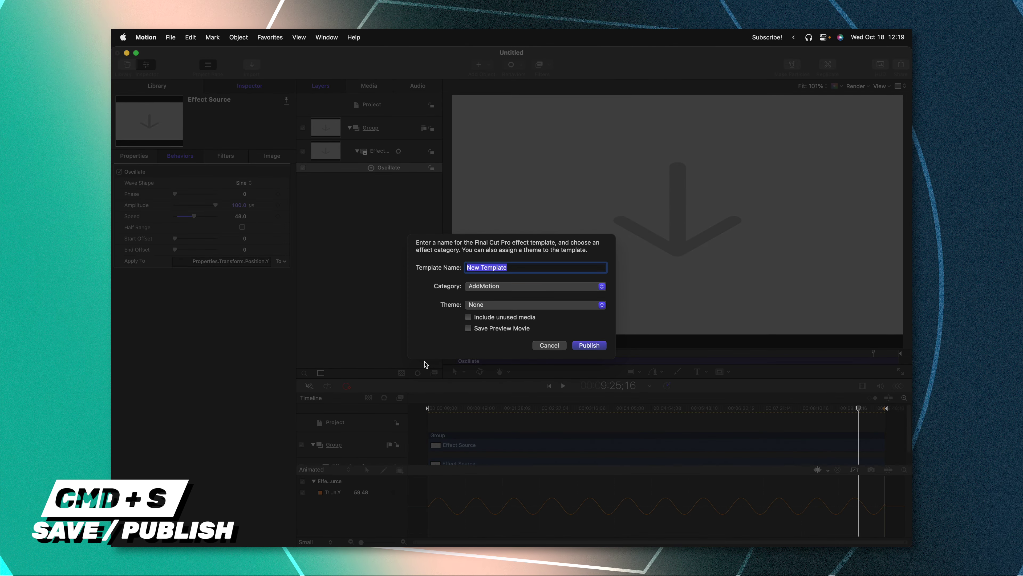
Step: Publish the effect template as 'Hover' in the Tutorials category
type("Hover")
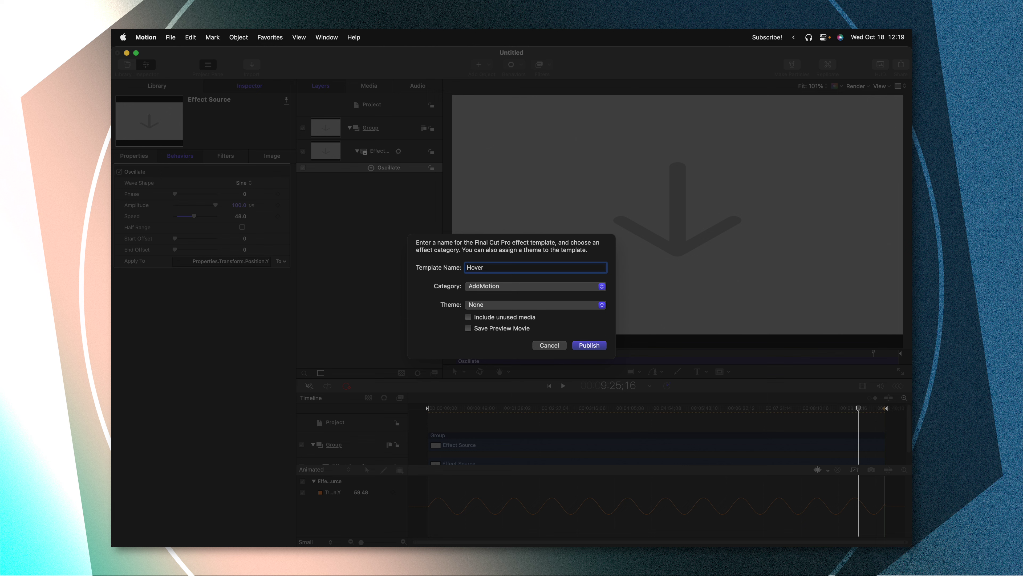
left_click(481, 286)
scroll(490, 352, "down", 5)
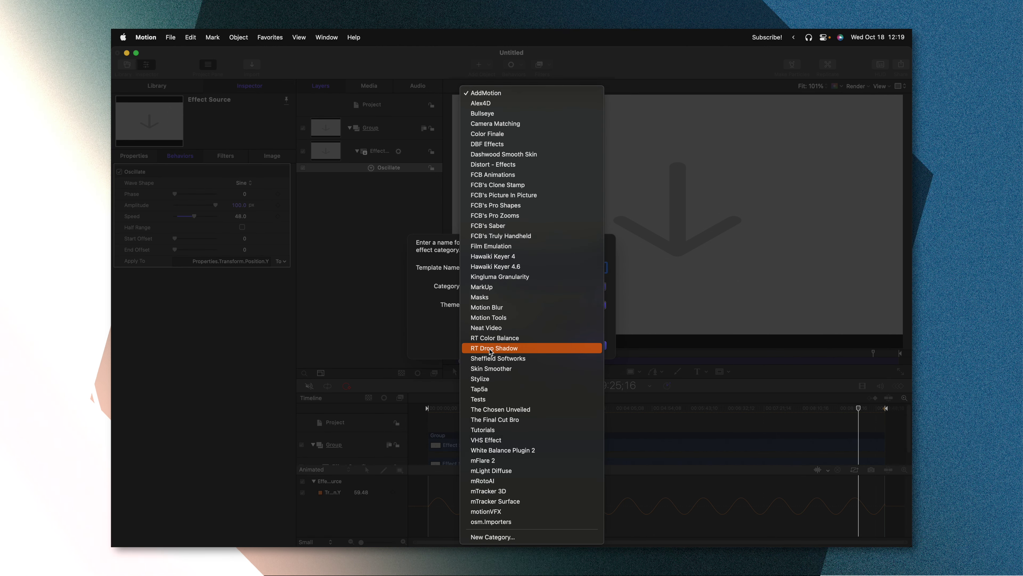
left_click(516, 430)
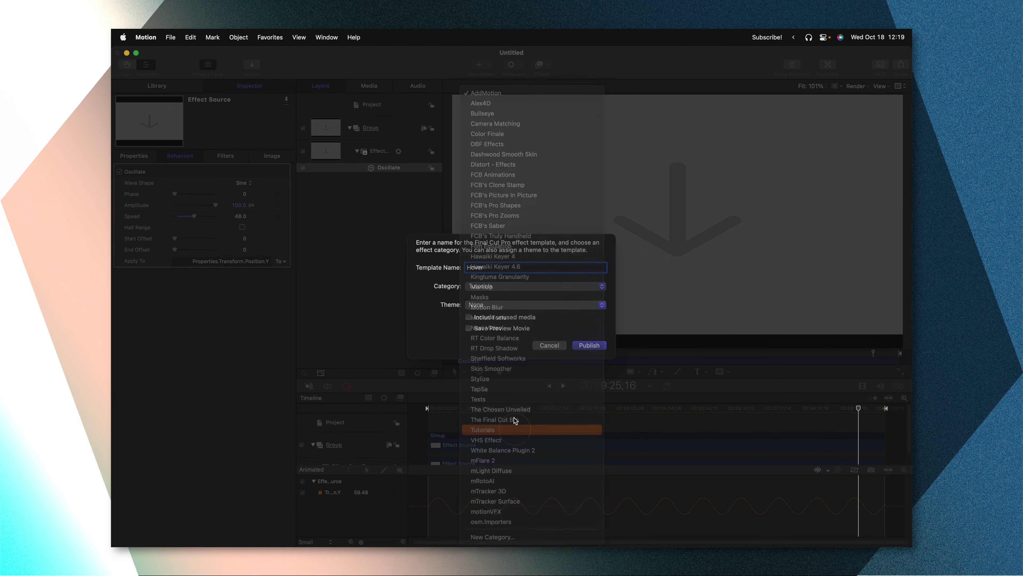
left_click(588, 345)
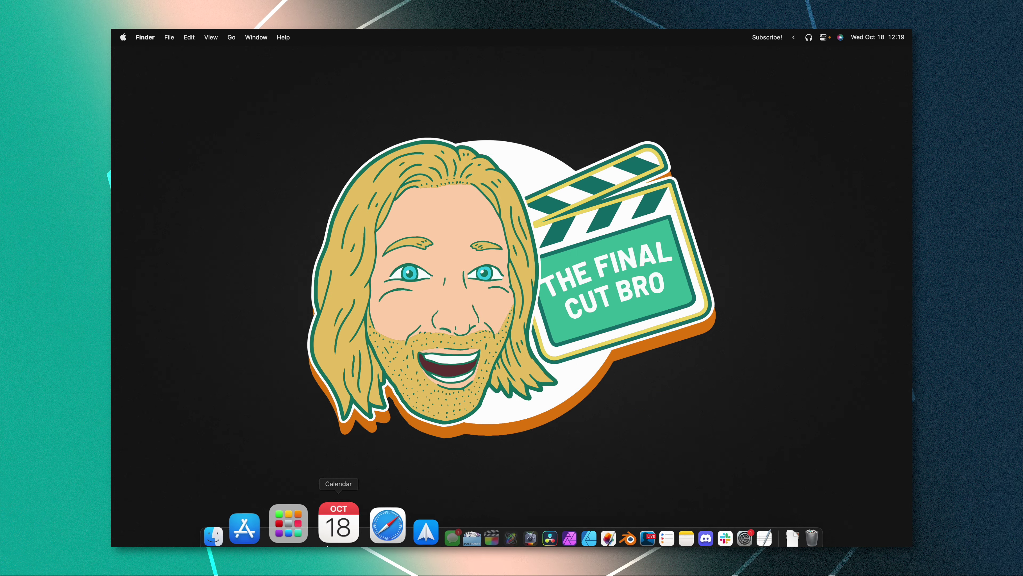
Step: Find the Hover effect in Final Cut Pro's Effects browser, apply it to the logo clip, and preview it
left_click(414, 511)
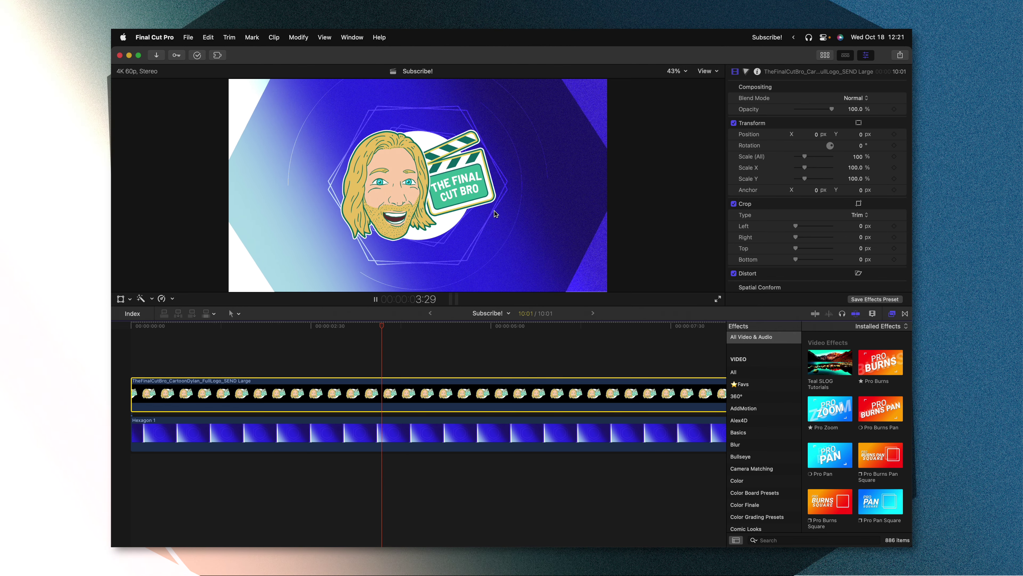
key("space")
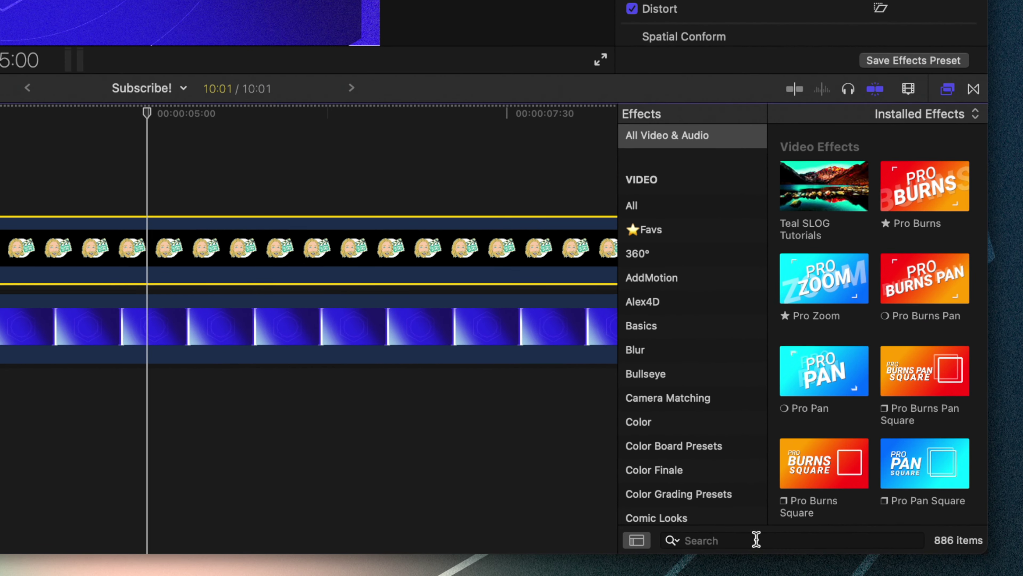
type("ver")
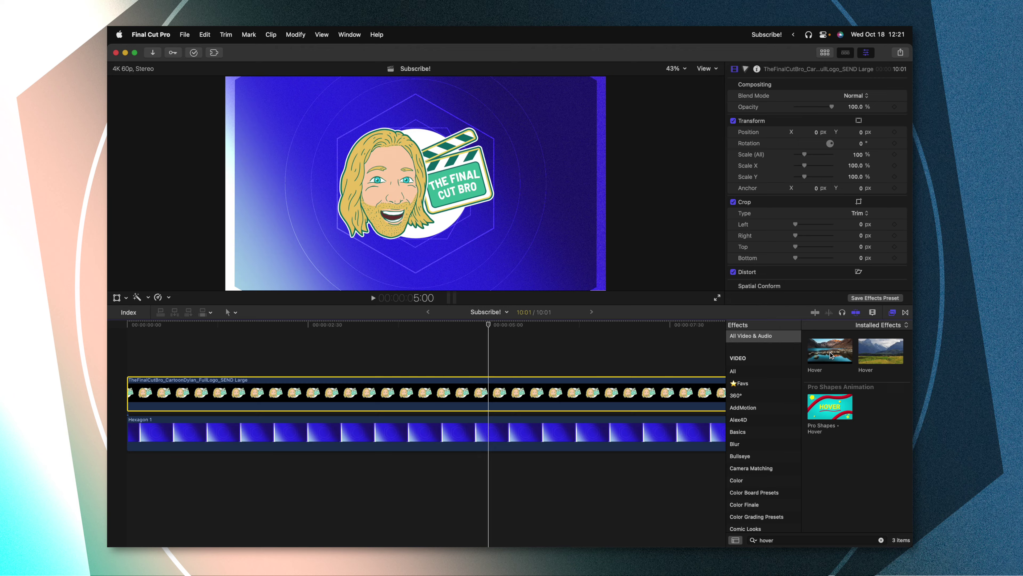
left_click_drag(831, 355, 490, 391)
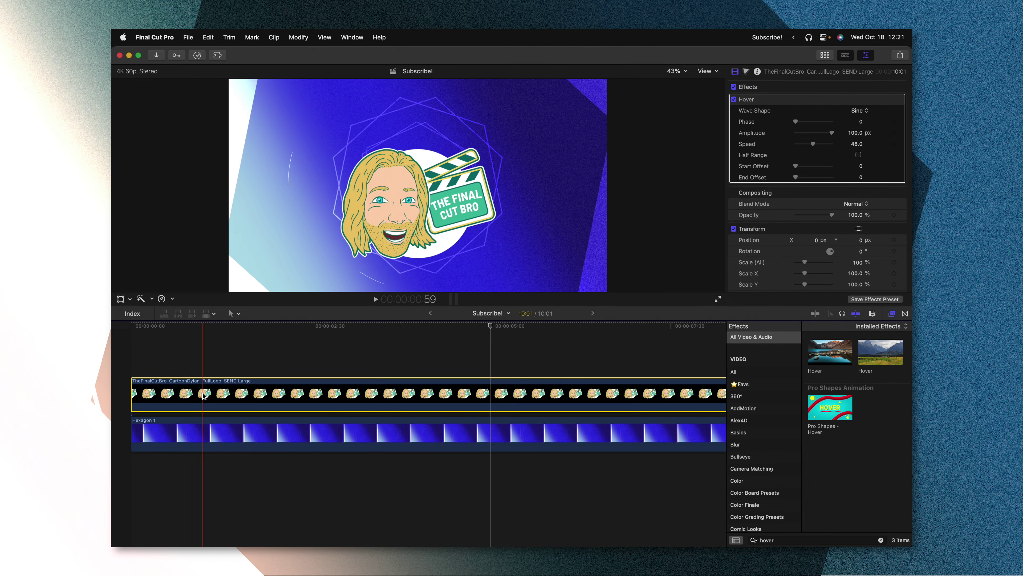
key("space")
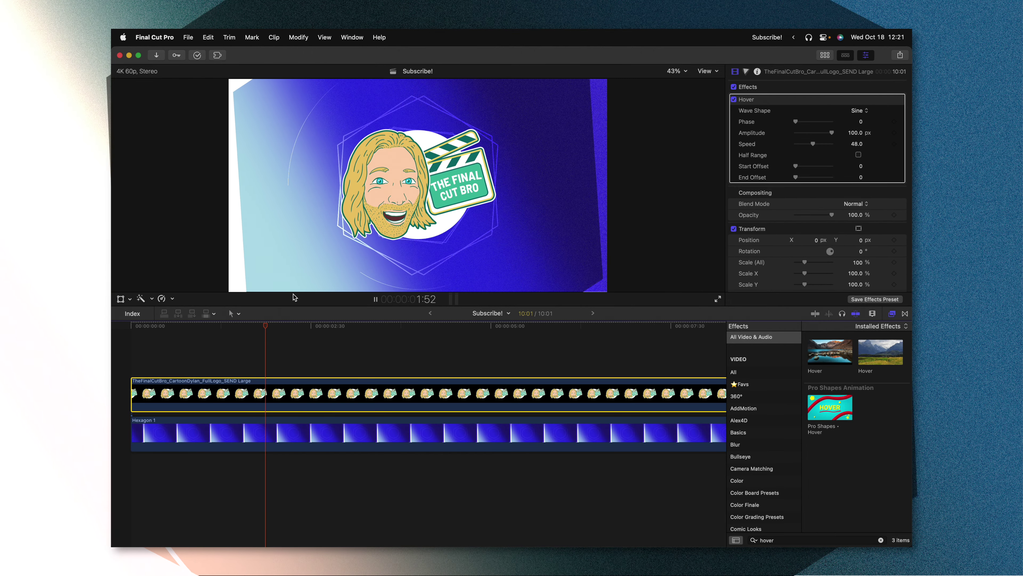
Step: Set the logo's Hover effect to Speed 78, Amplitude 68.4, Phase 21 and a Sawtooth wave shape
key("space")
left_click(823, 142)
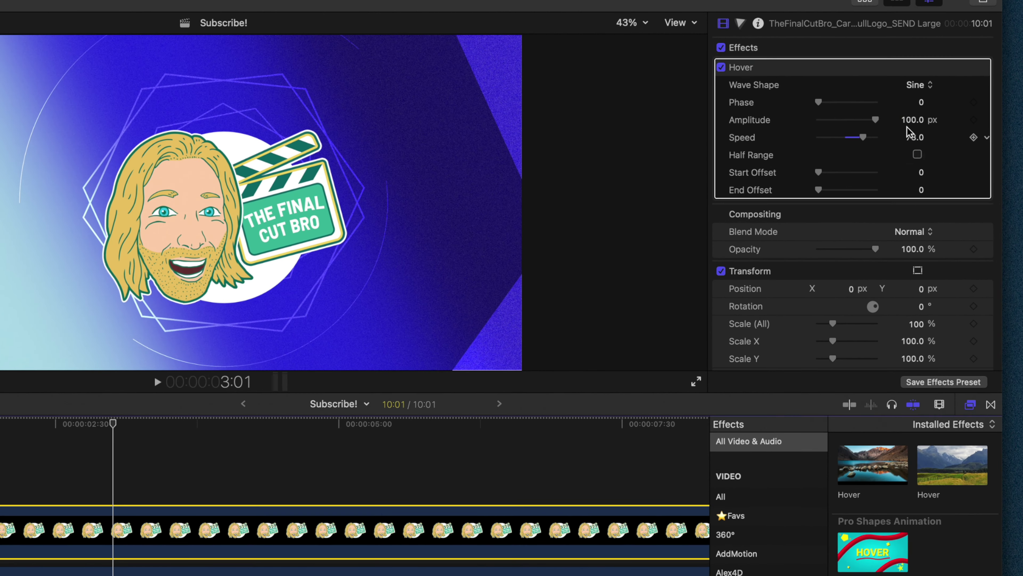
key("space")
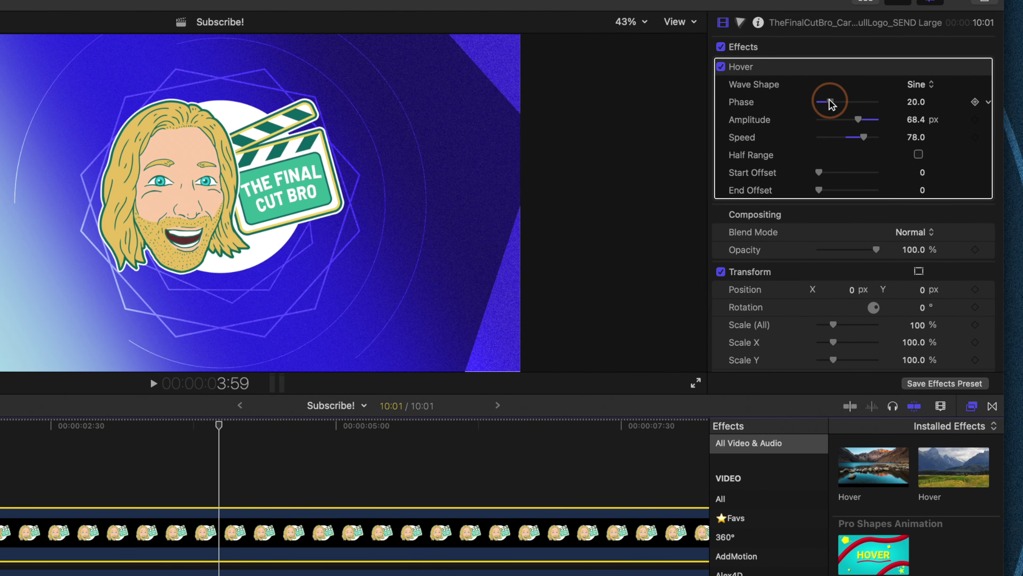
key("space")
left_click(922, 87)
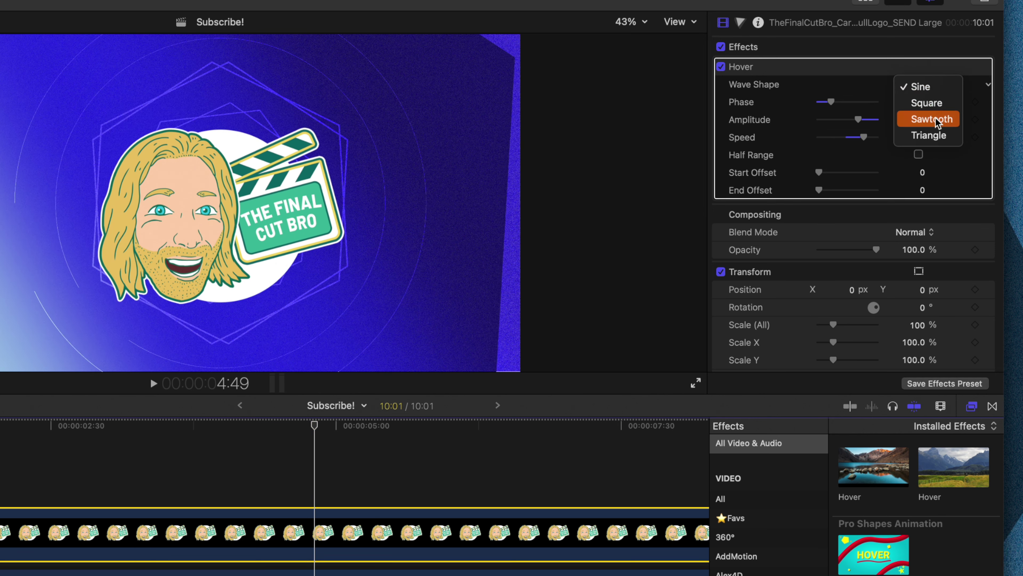
key("space")
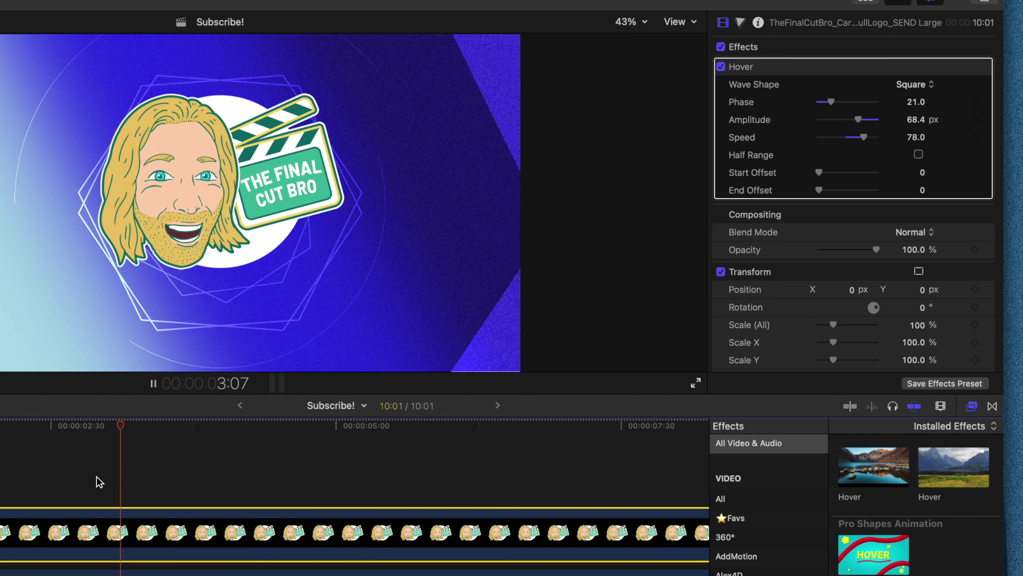
left_click(914, 84)
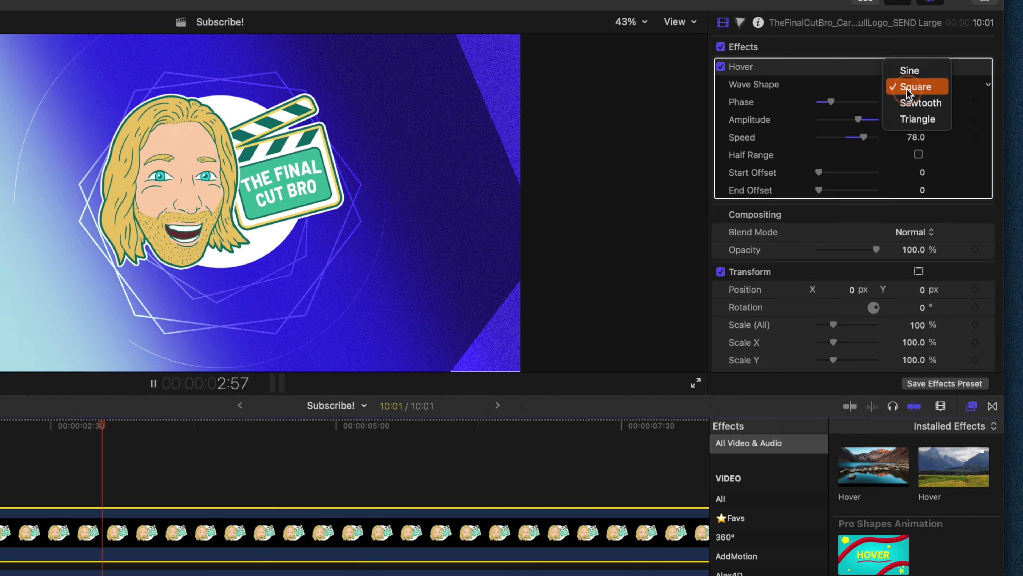
left_click(915, 101)
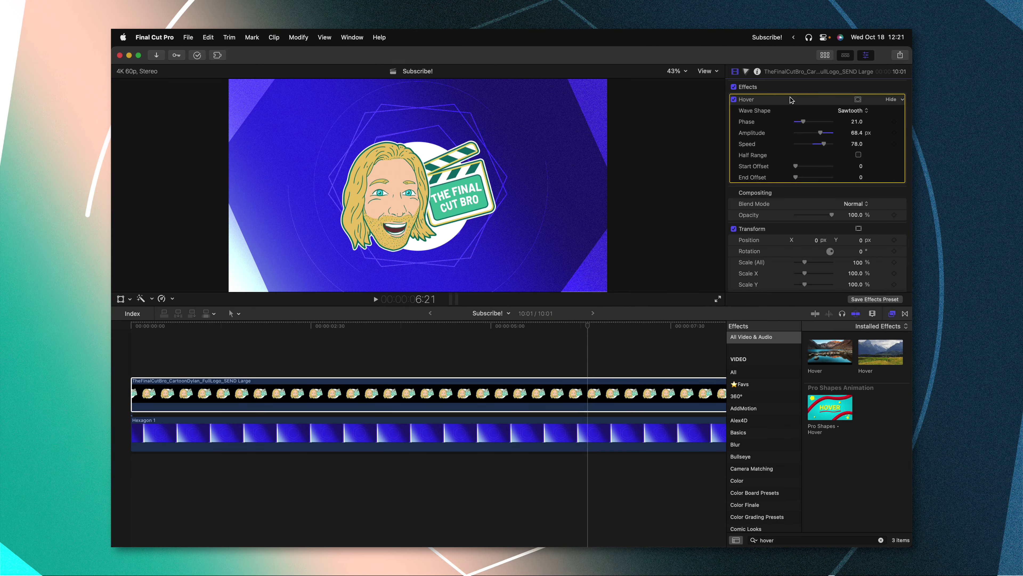
Step: Remove Hover, turn the logo into compound clip 'Subscribe! Clip 1', and reapply Hover to it
key("Delete")
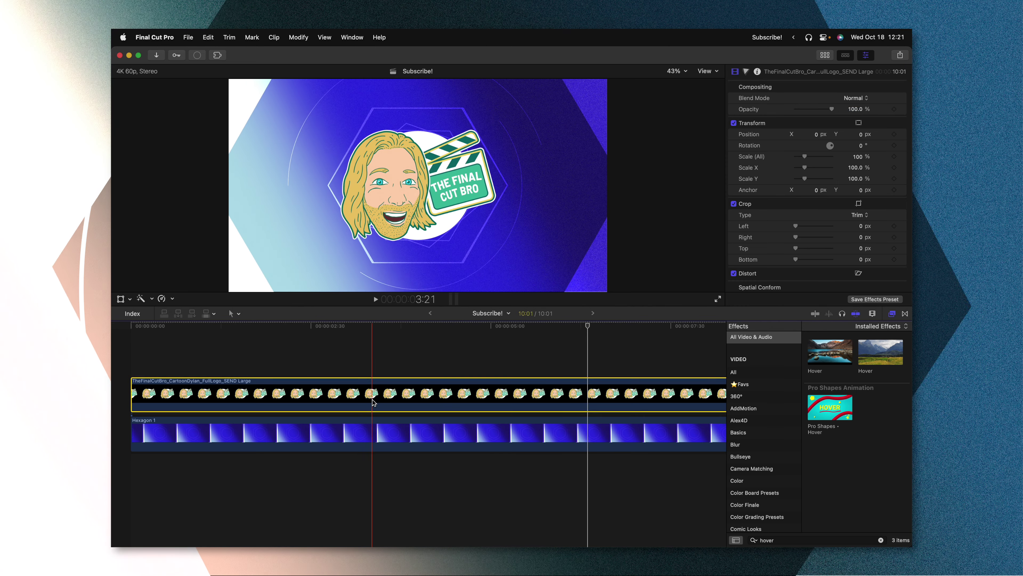
right_click(373, 401)
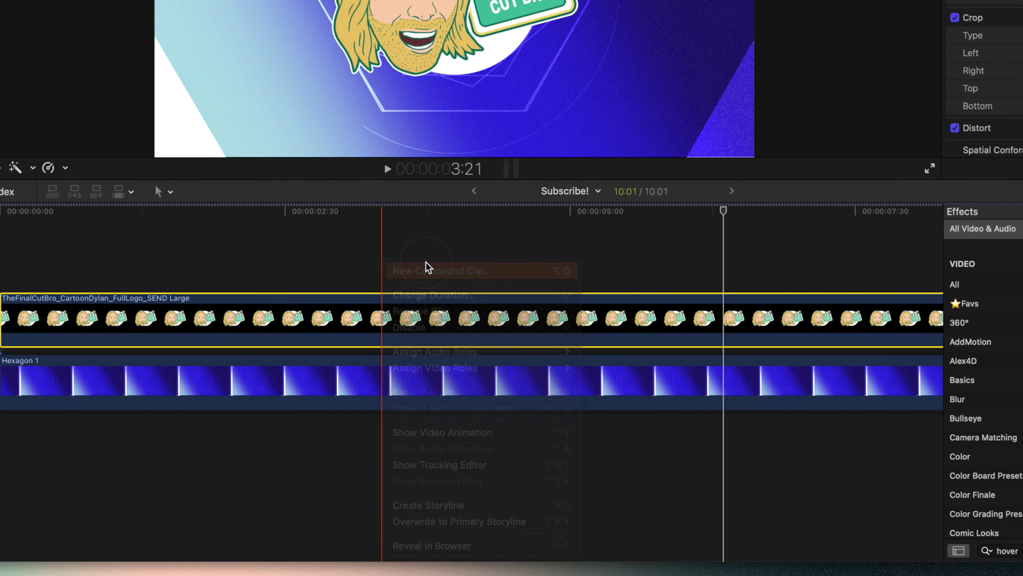
left_click(428, 269)
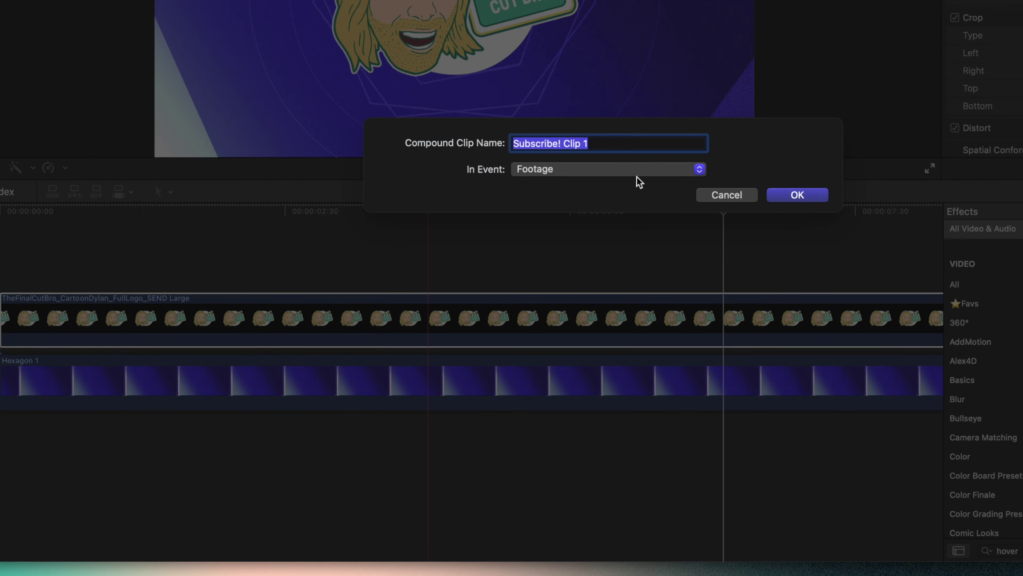
left_click(800, 194)
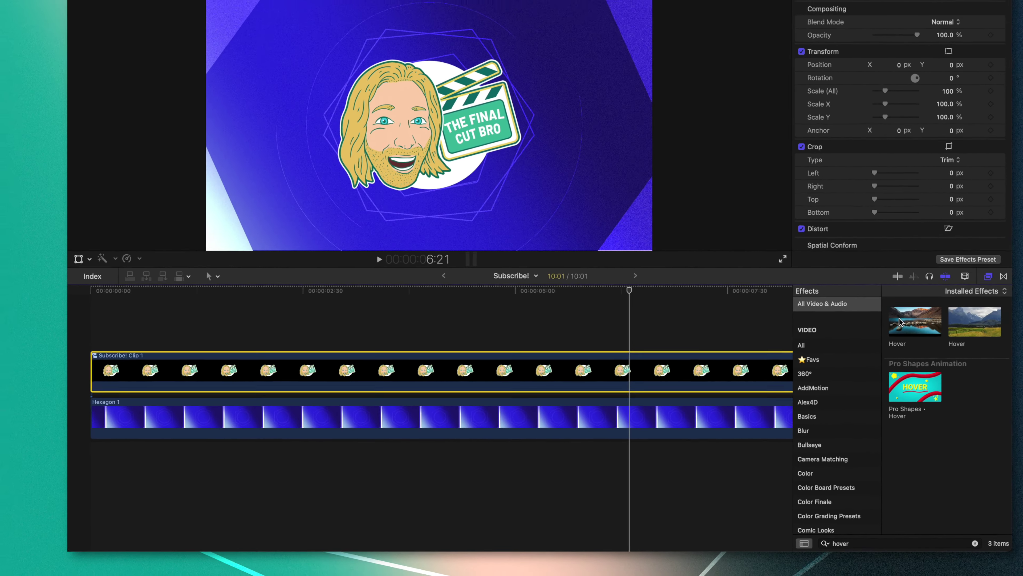
left_click_drag(907, 330, 373, 378)
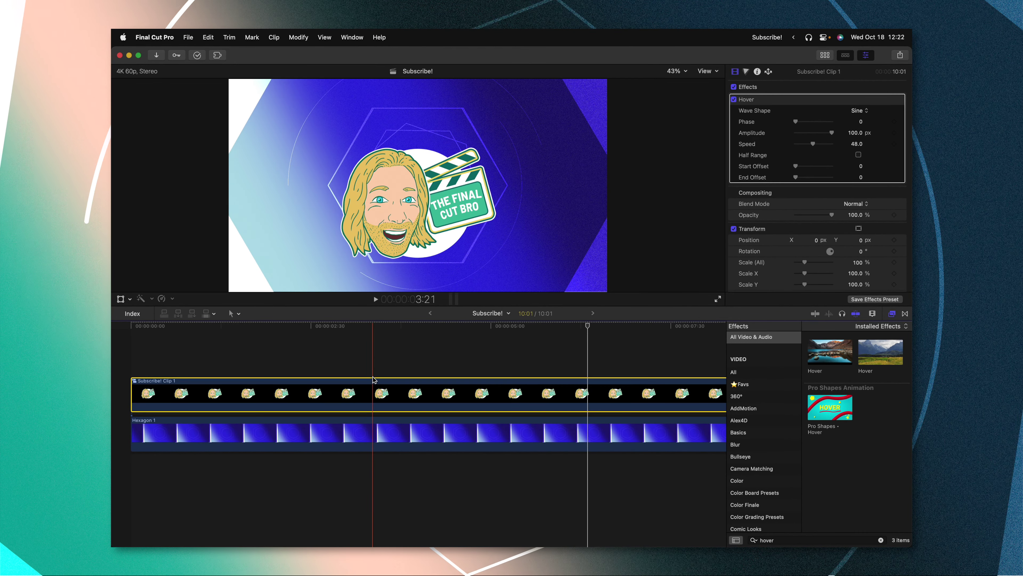